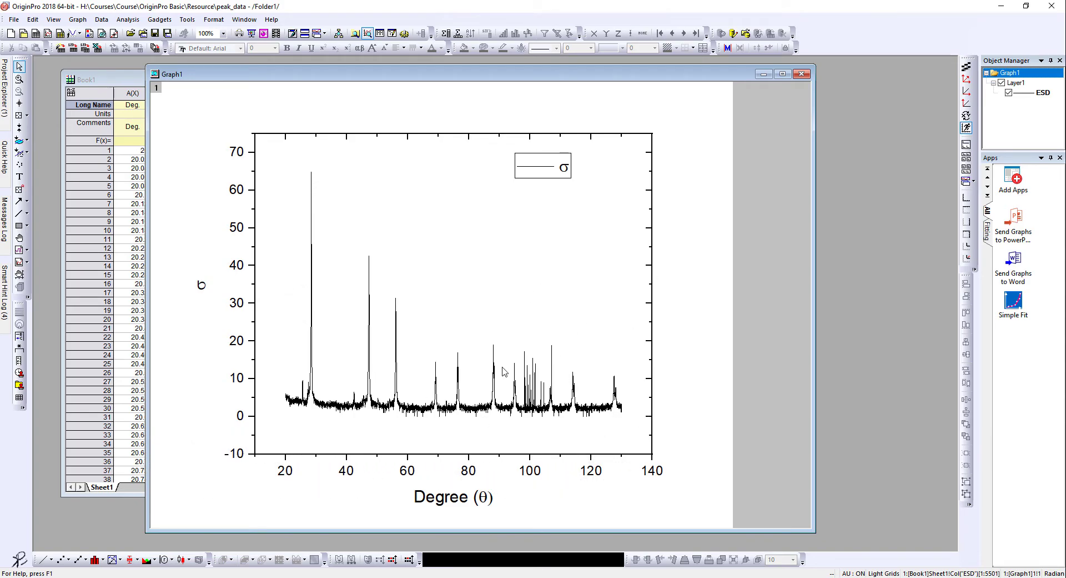
Step: Set the major and minor tick styles of the left Y axis to In
double_click(256, 305)
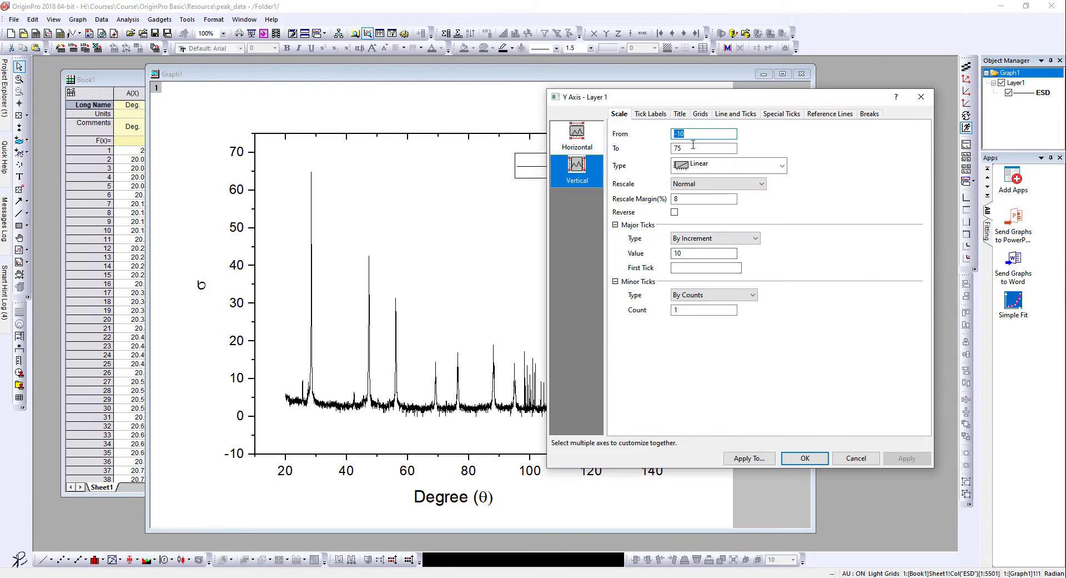
left_click(736, 113)
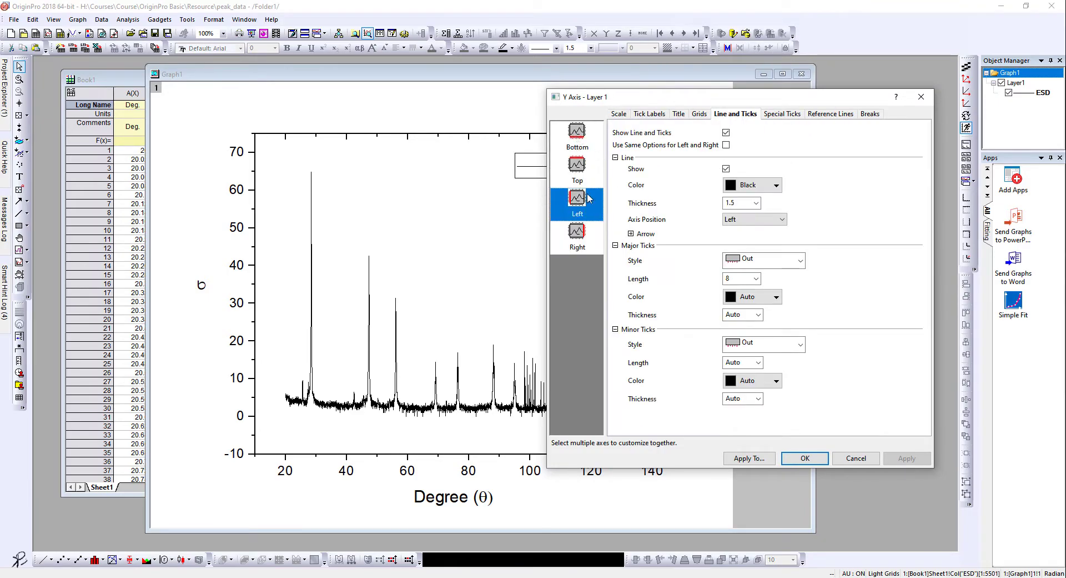
left_click(774, 261)
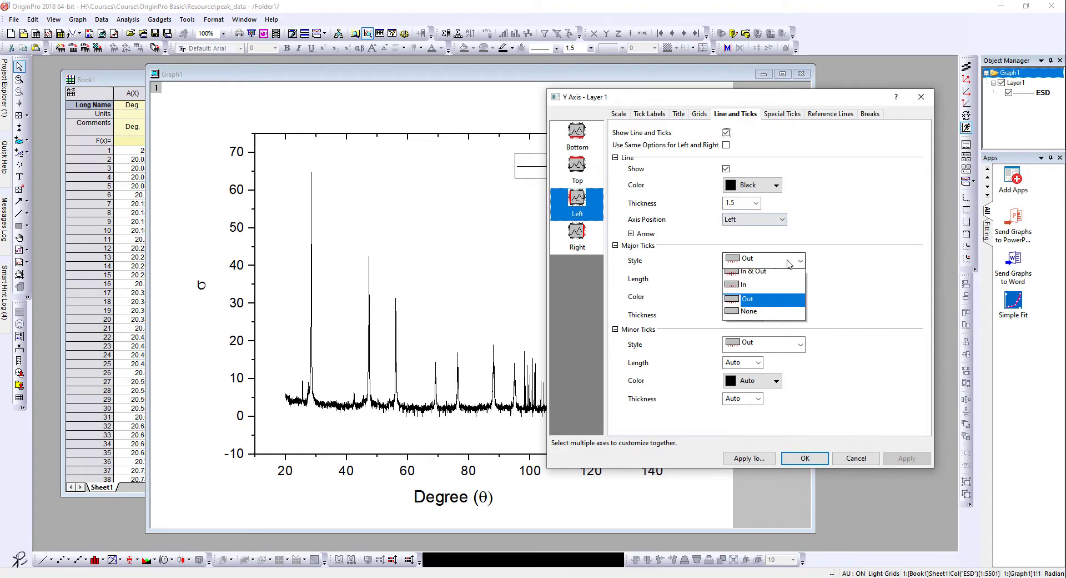
left_click(750, 293)
left_click(785, 346)
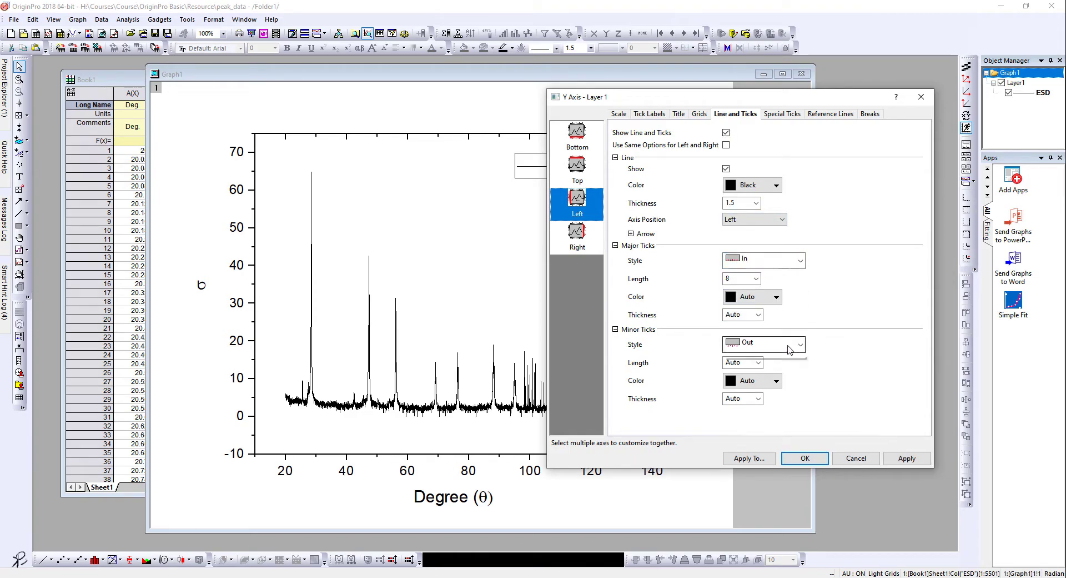
left_click(741, 375)
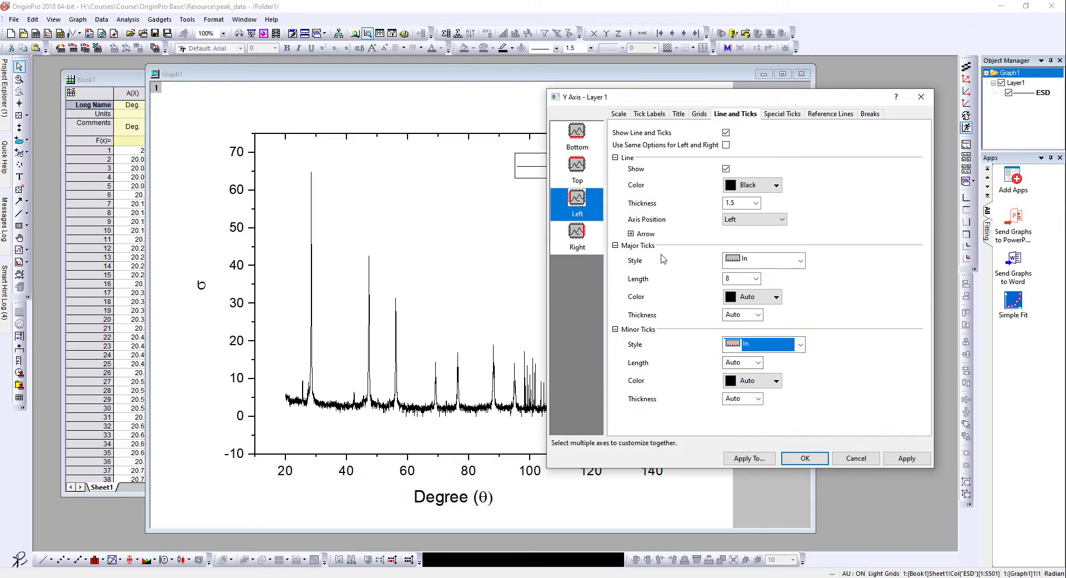
Step: Set the major and minor tick styles of the bottom X axis to In and apply the axis changes to the graph
left_click(578, 140)
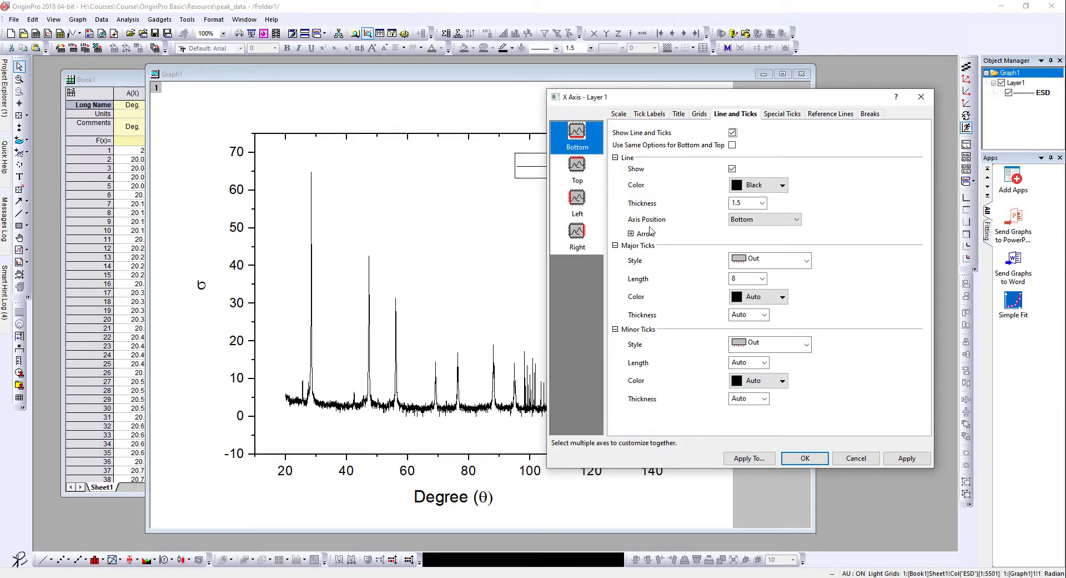
left_click(764, 260)
left_click(758, 288)
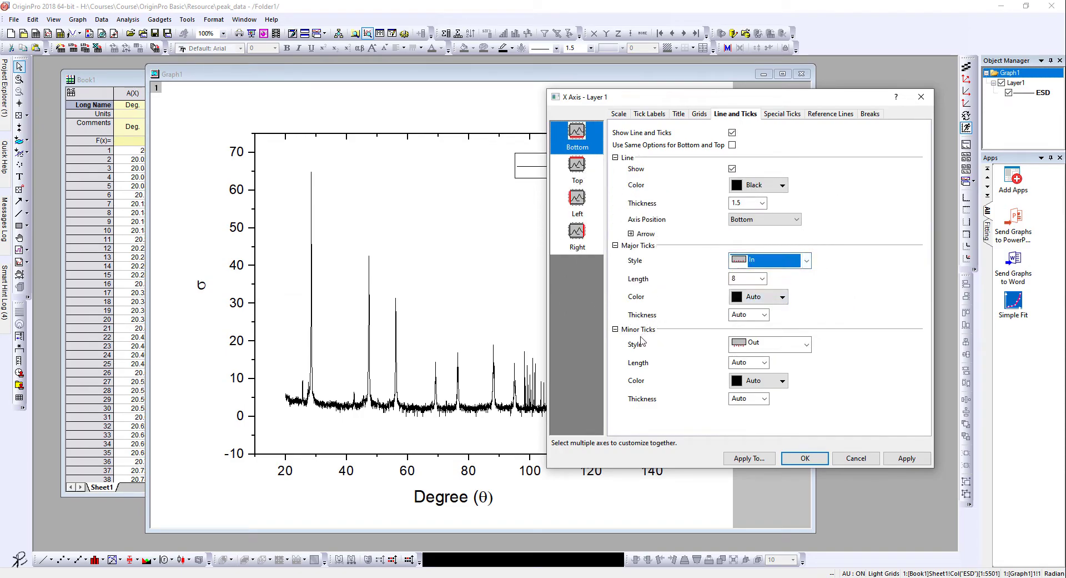
left_click(766, 344)
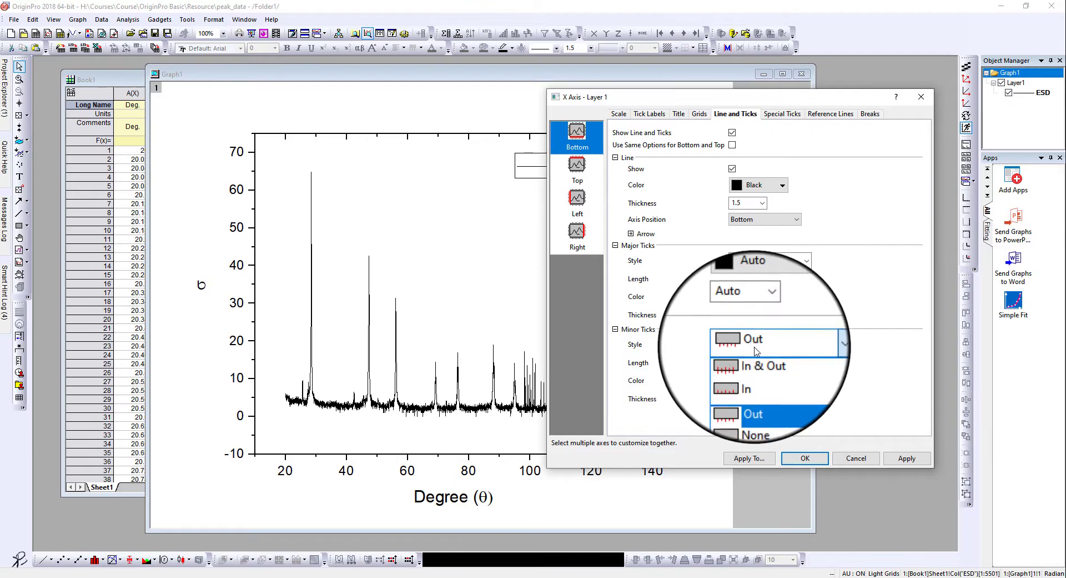
left_click(754, 371)
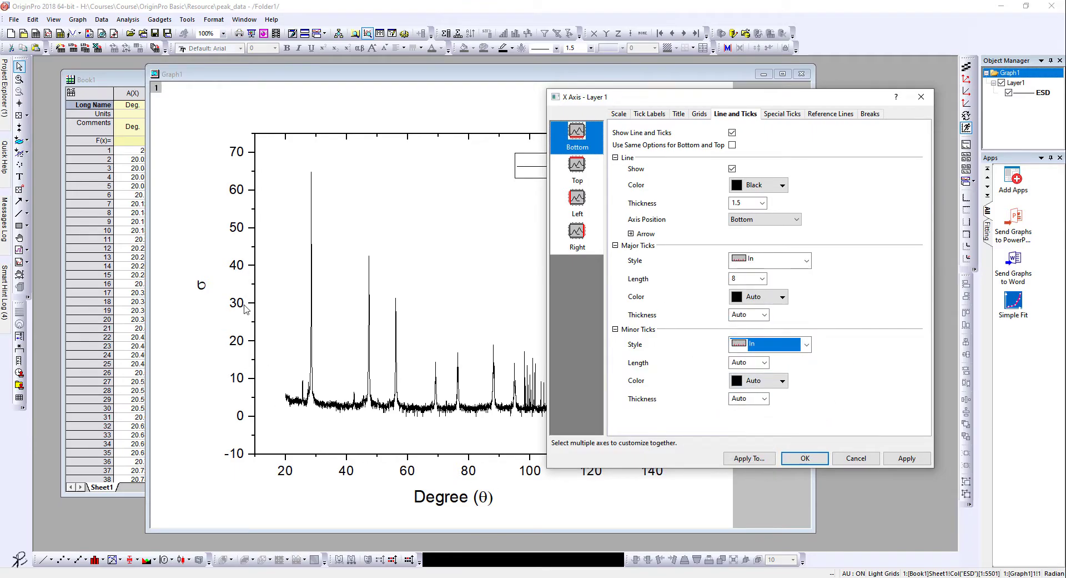
left_click(904, 459)
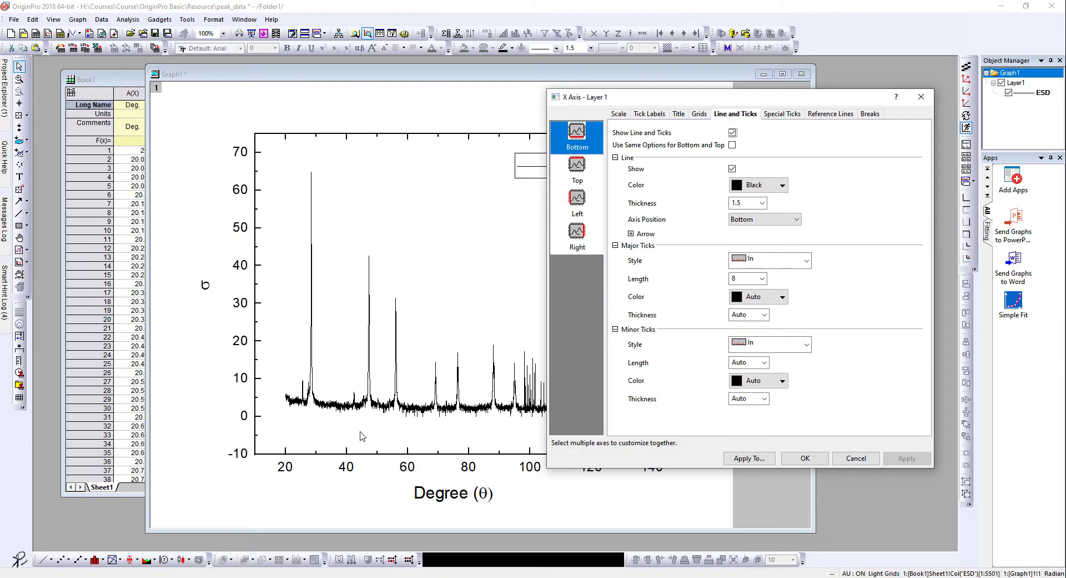
left_click_drag(768, 98, 585, 128)
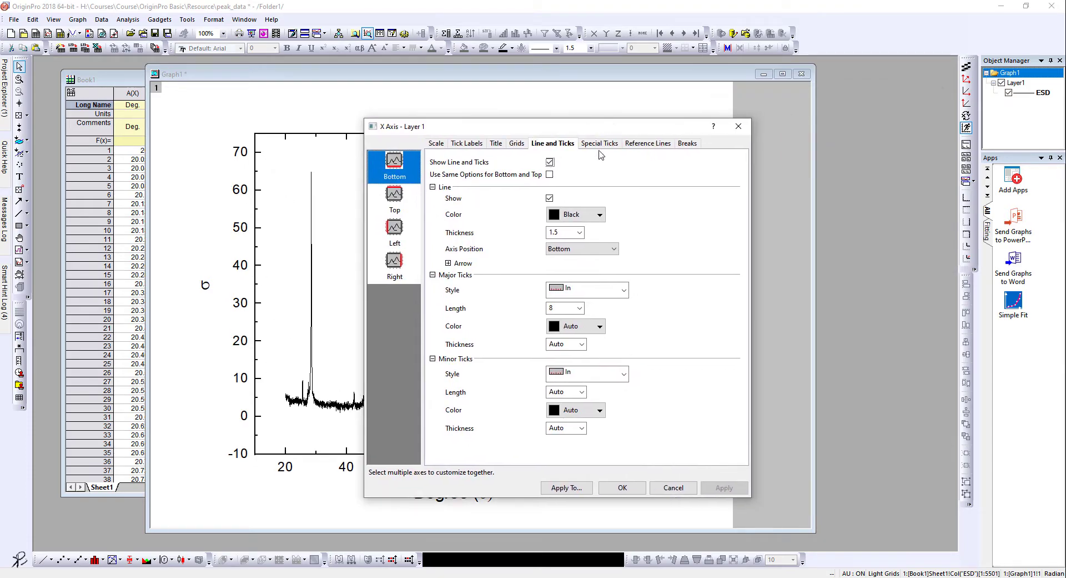
left_click(619, 485)
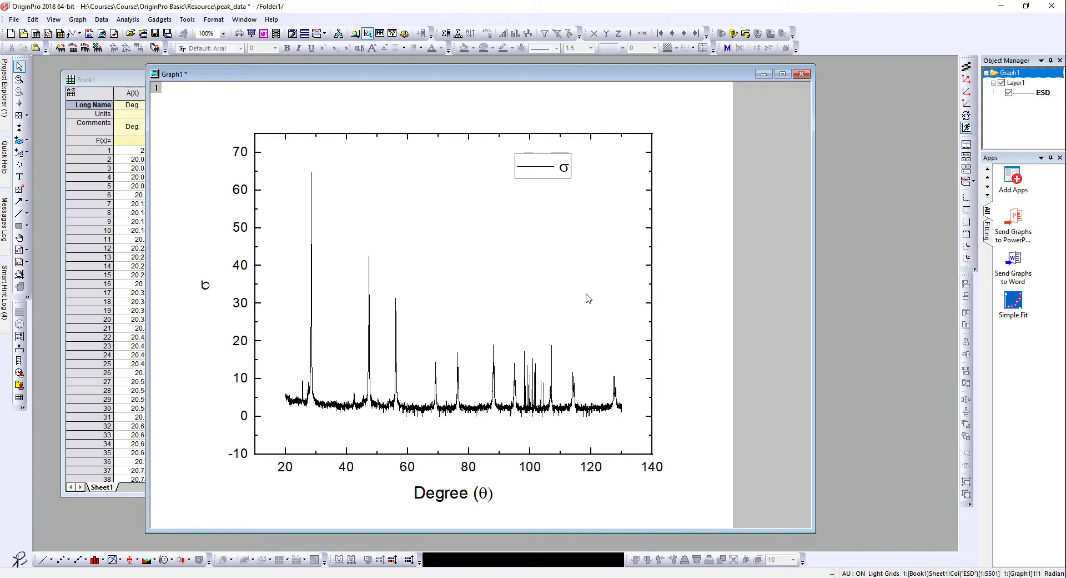
left_click(369, 311)
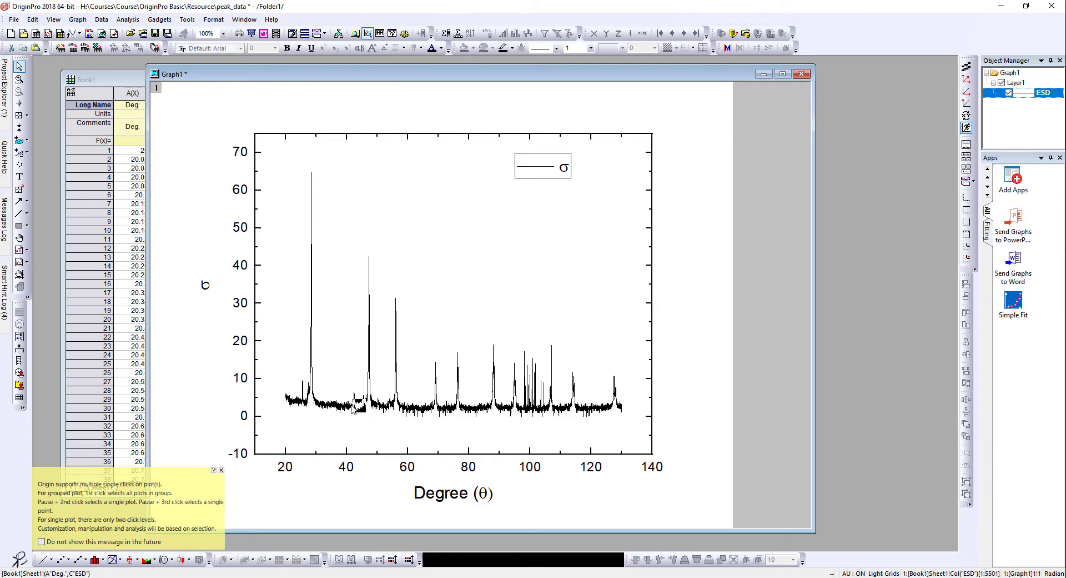
left_click(565, 298)
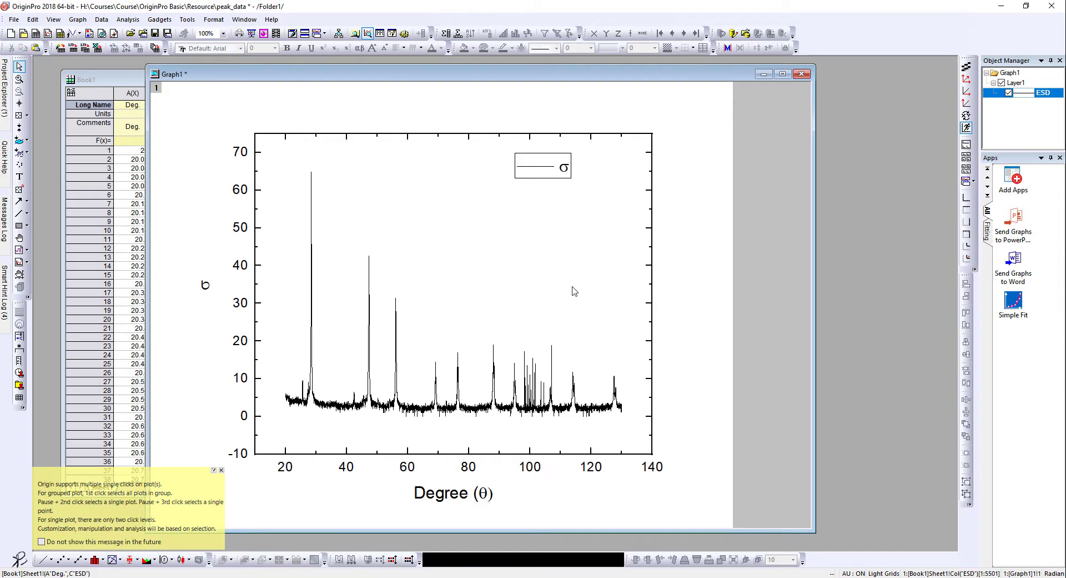
right_click(535, 406)
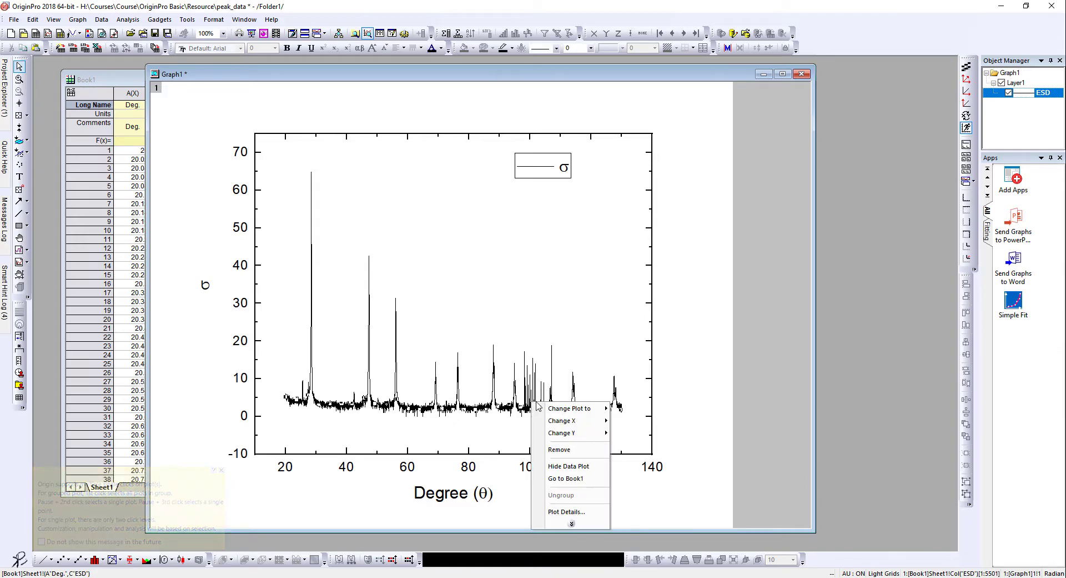
mouse_move(572, 411)
left_click(644, 421)
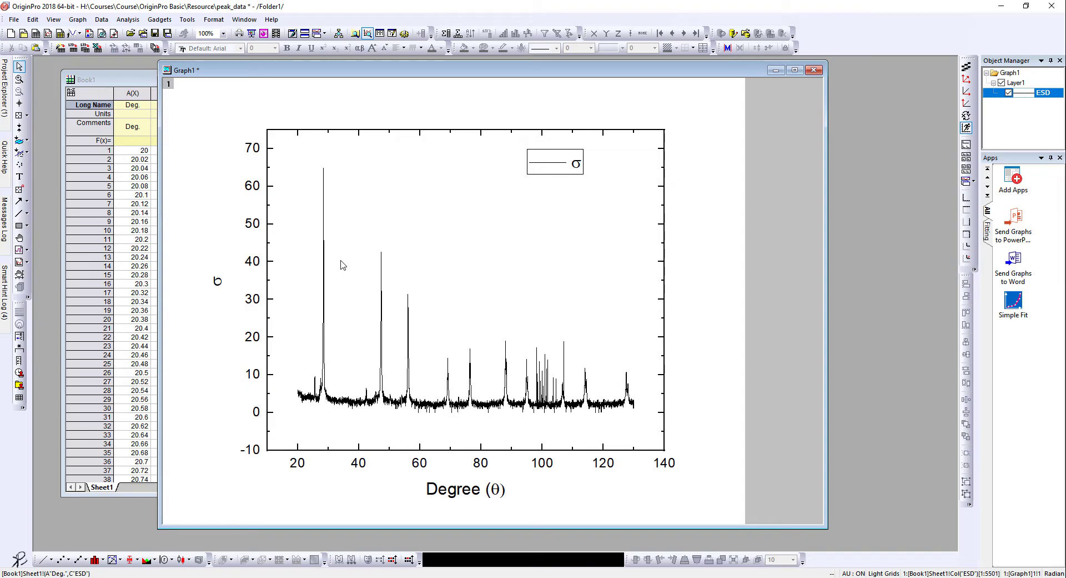
Step: Examine the X and Y coordinates of the main peak tips along the curve with the Annotation tool, starting at the tallest peak
left_click(19, 190)
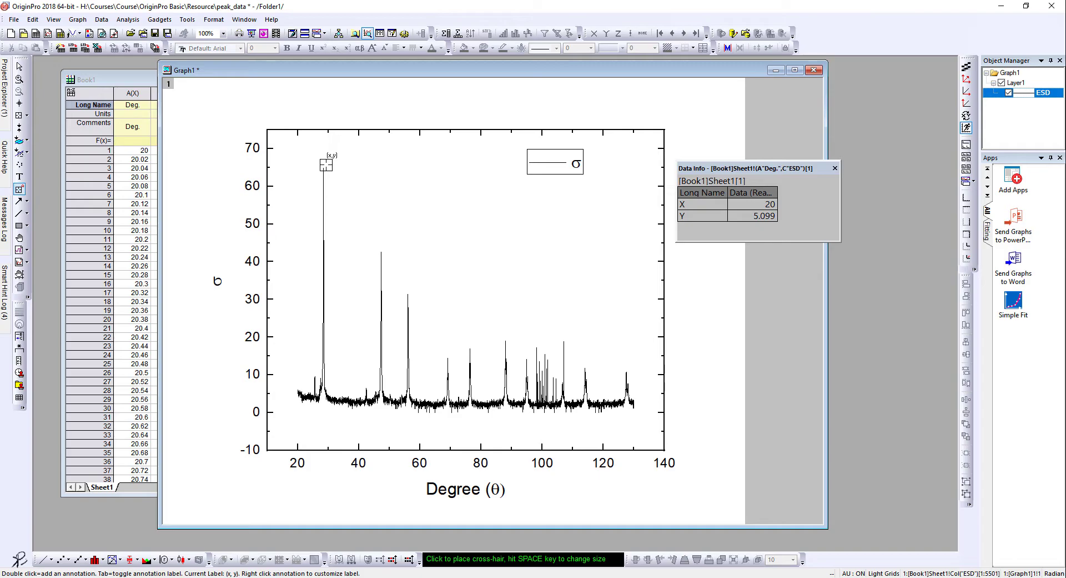
left_click(322, 164)
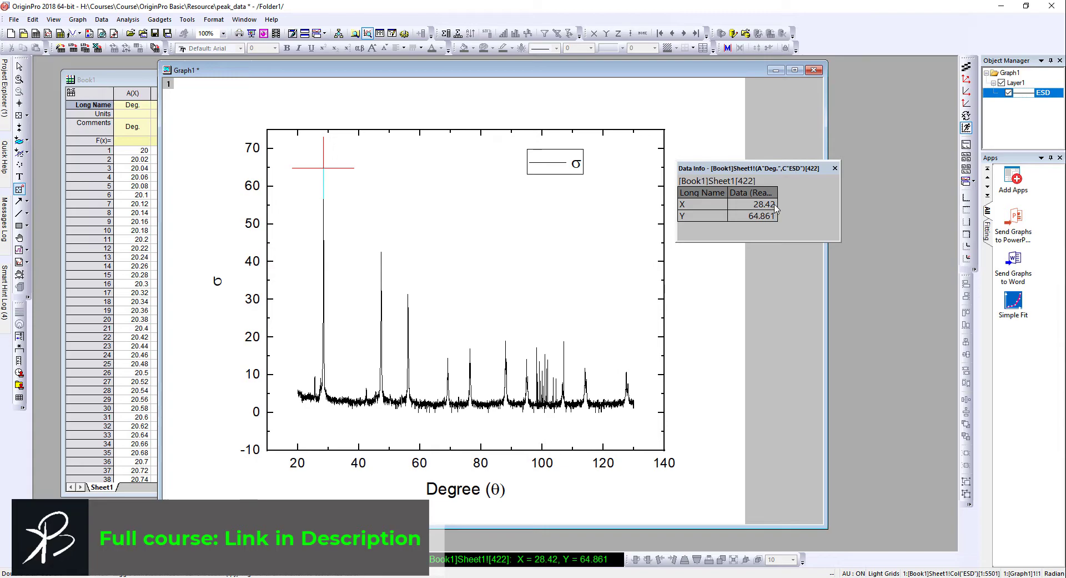
left_click(383, 250)
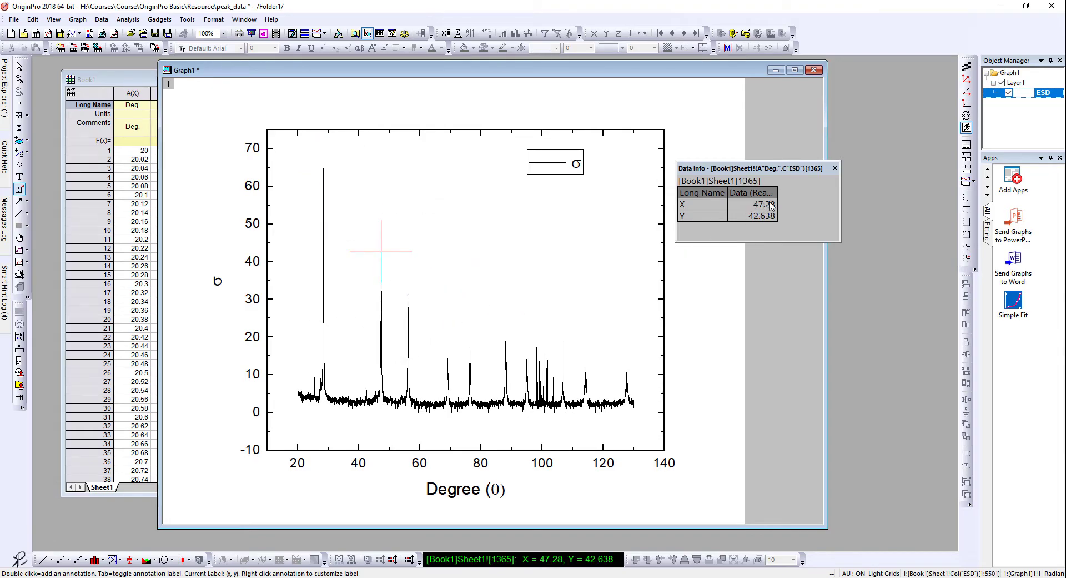
left_click(406, 295)
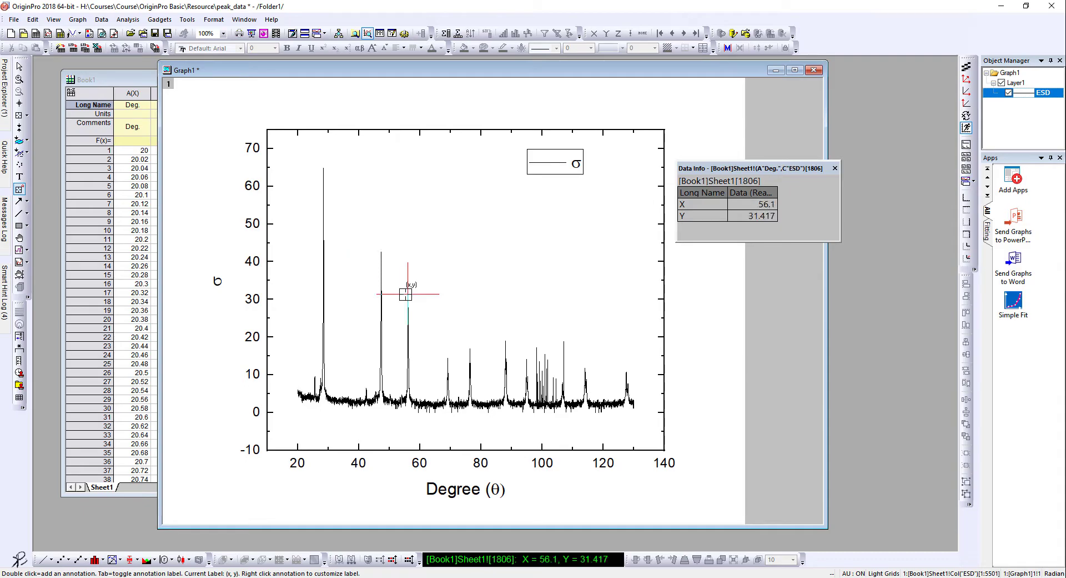
left_click(448, 358)
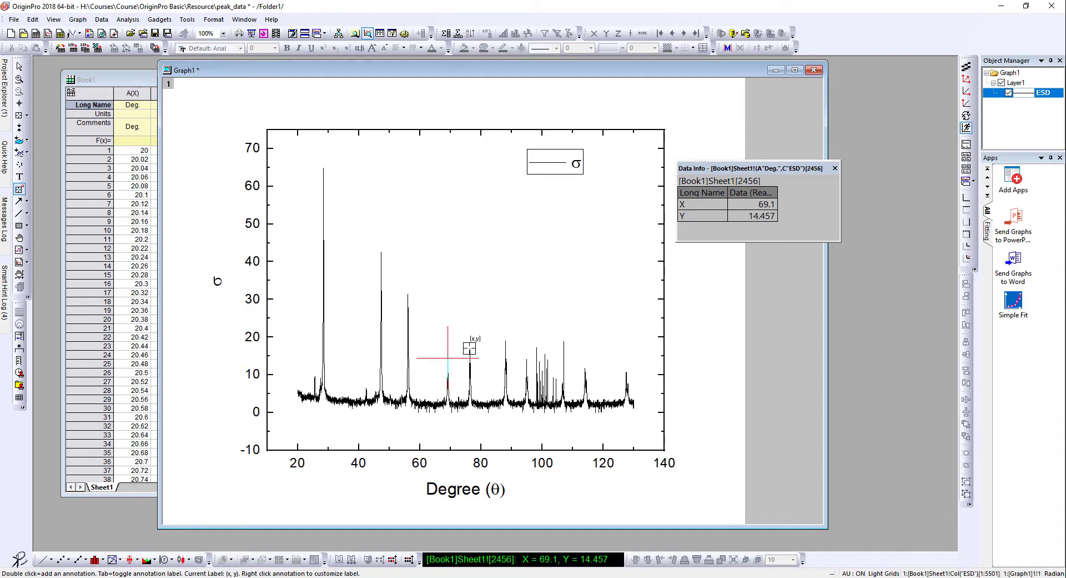
left_click(470, 349)
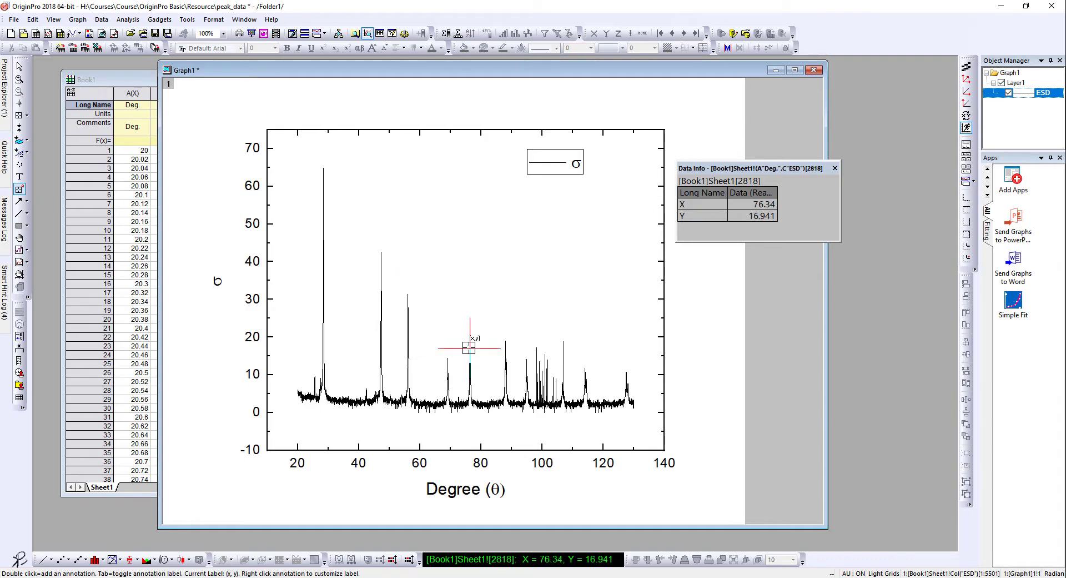
left_click(506, 339)
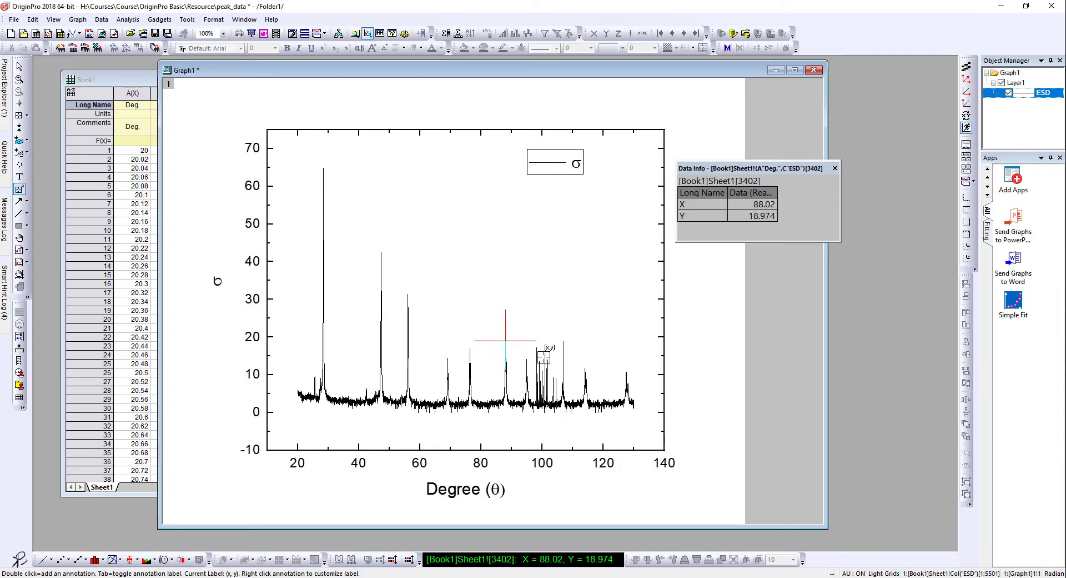
left_click(539, 347)
left_click(563, 344)
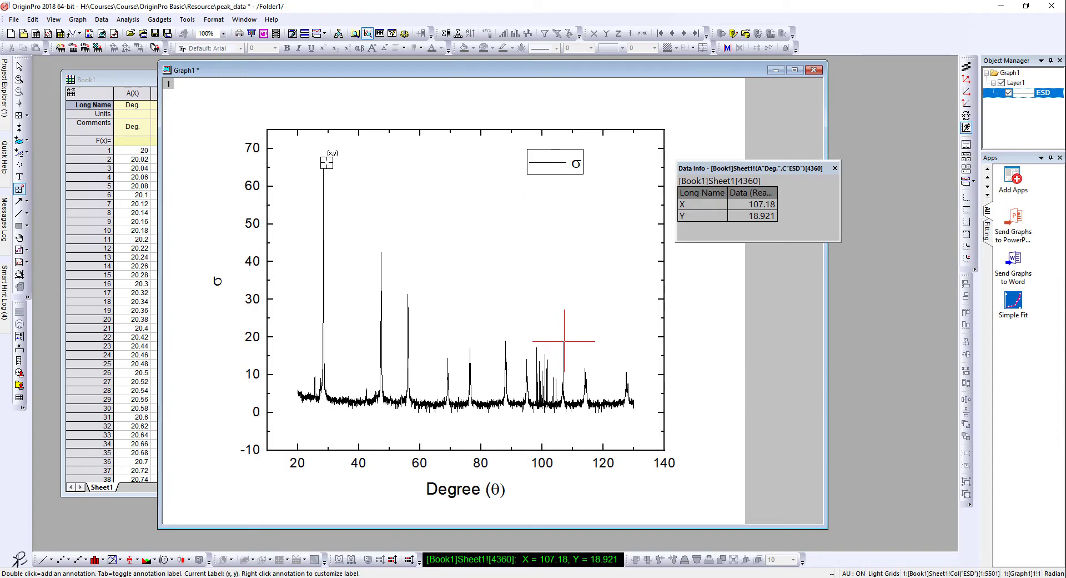
Step: Add the text label "(110)" to the graph and place it above the second-tallest peak
left_click(19, 176)
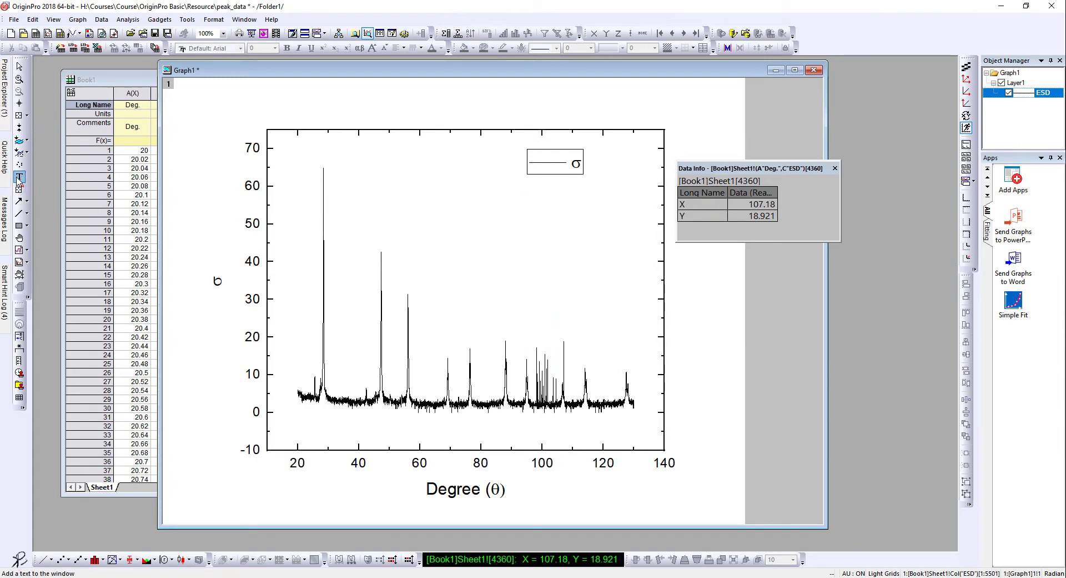
left_click(308, 147)
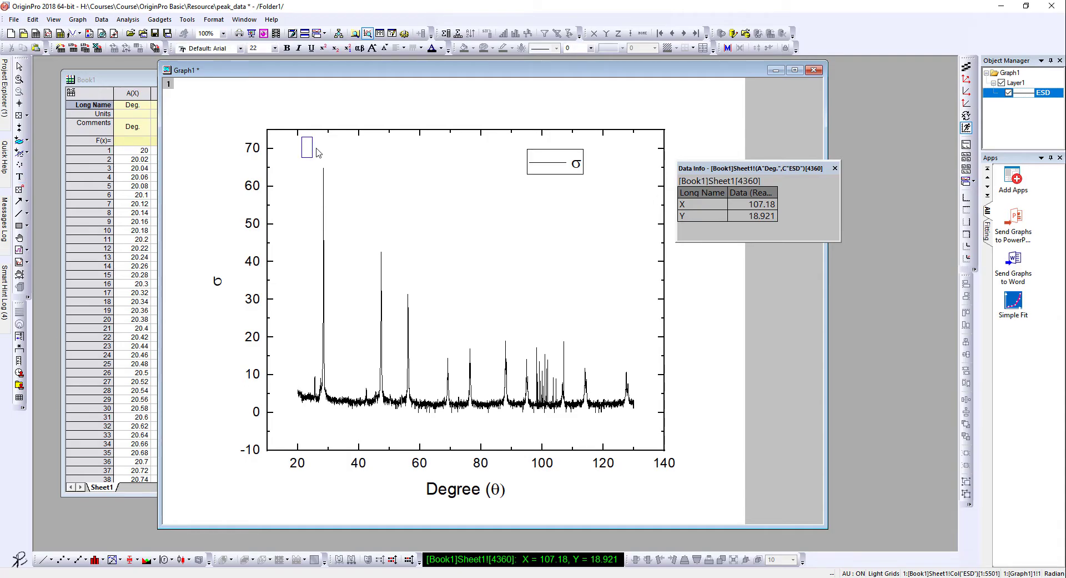
type("(110)")
key("Escape")
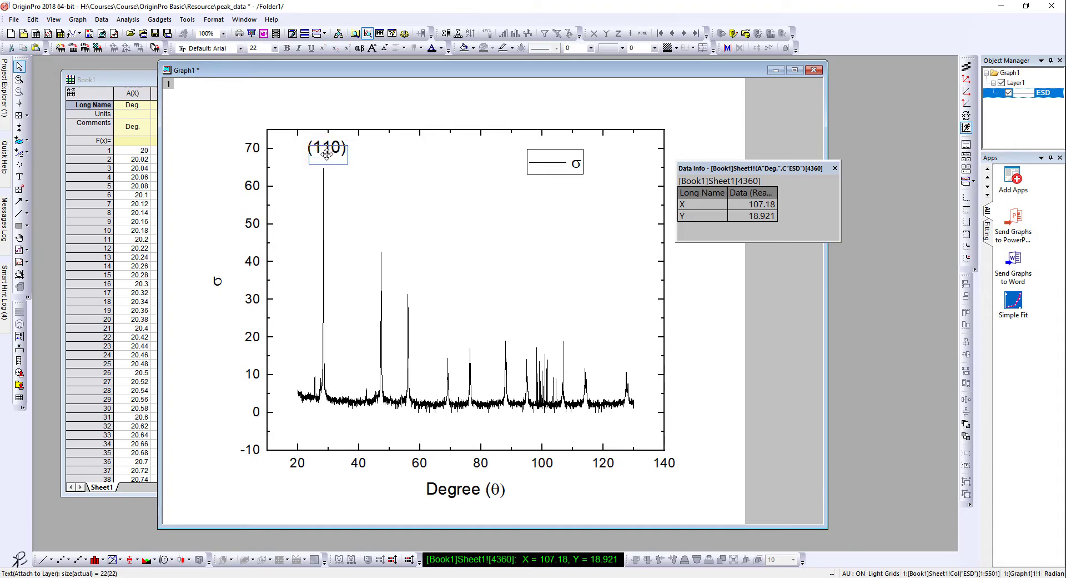
left_click_drag(328, 158, 382, 240)
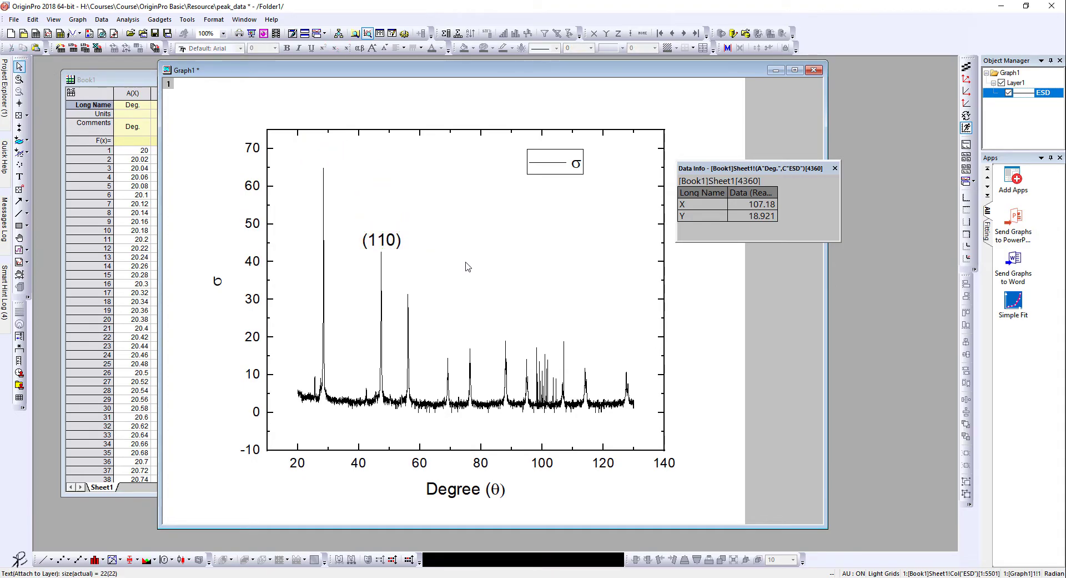
left_click(383, 246)
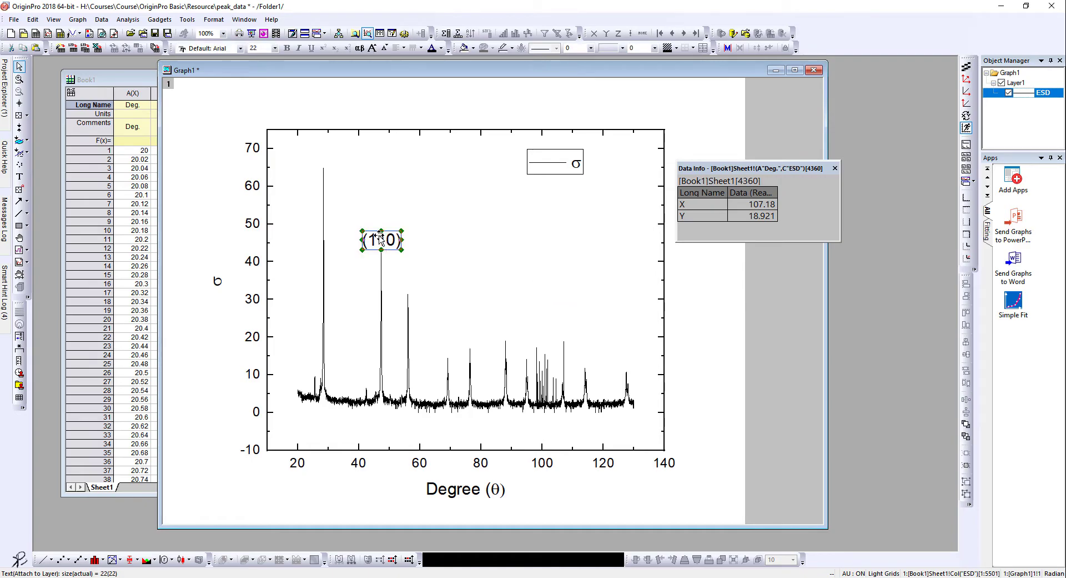
double_click(392, 243)
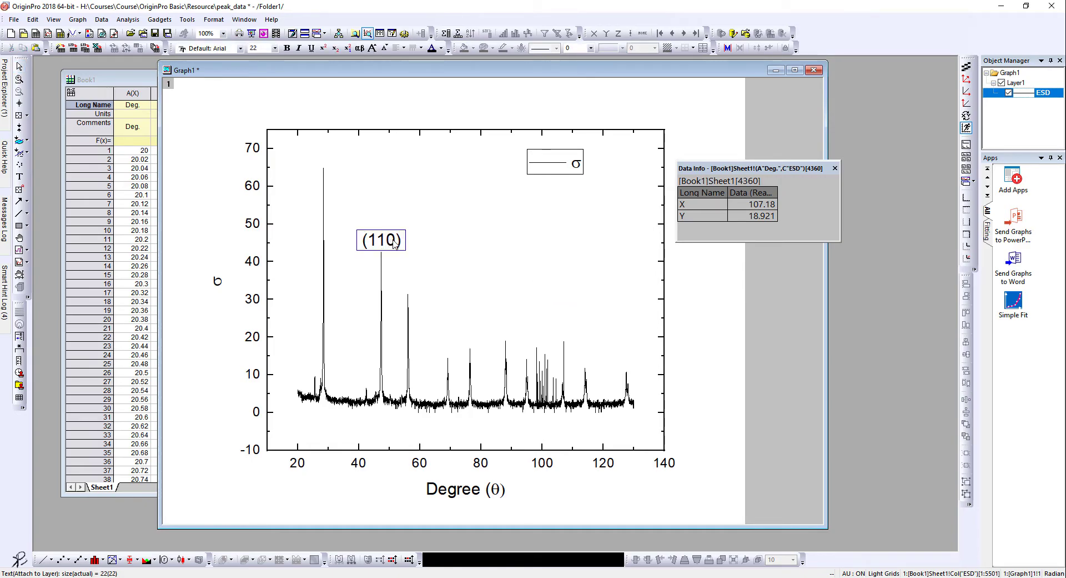
left_click(438, 254)
Step: Rotate the (110) label above the second-tallest peak by 90 degrees so that it reads vertically
left_click(389, 240)
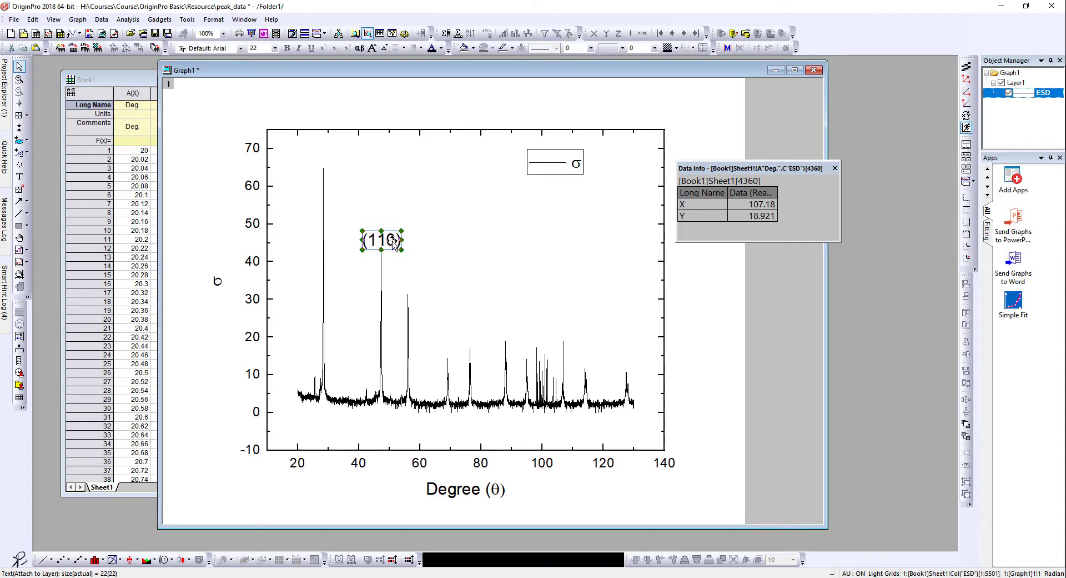
right_click(392, 241)
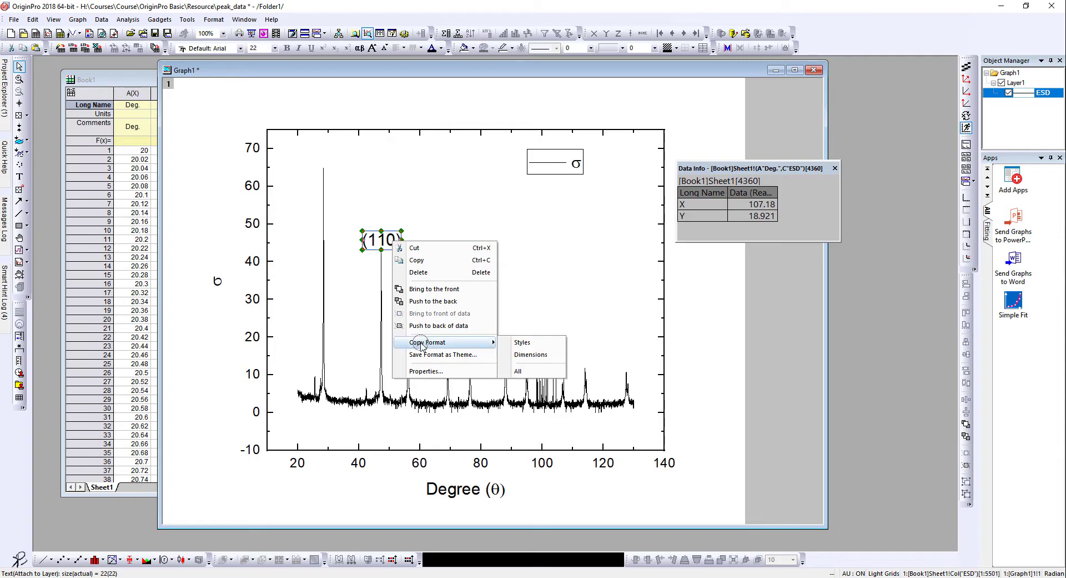
left_click(426, 371)
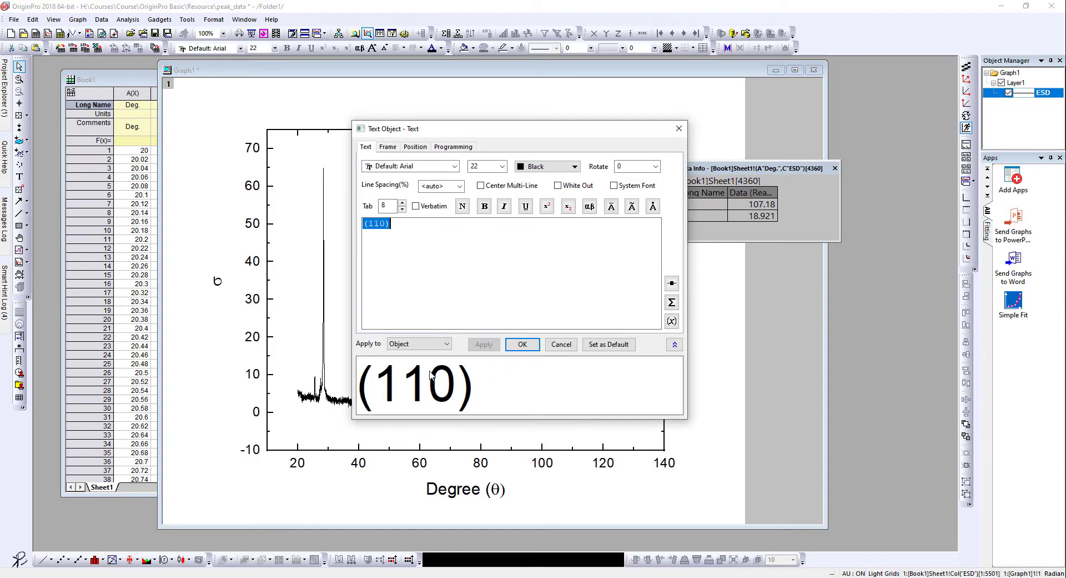
left_click_drag(583, 132, 708, 134)
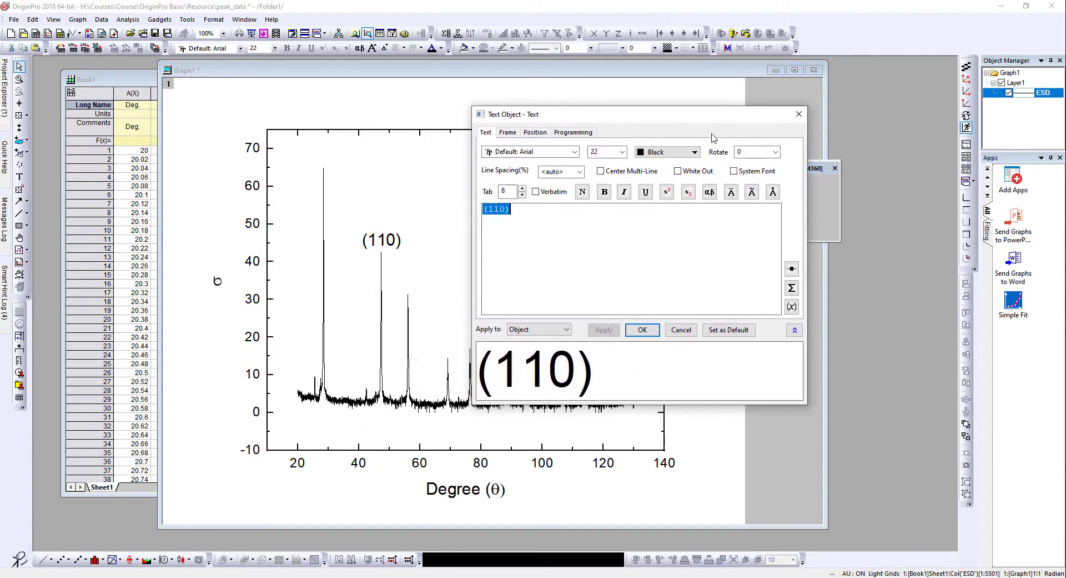
left_click(775, 152)
left_click(742, 180)
left_click(633, 330)
left_click(380, 215)
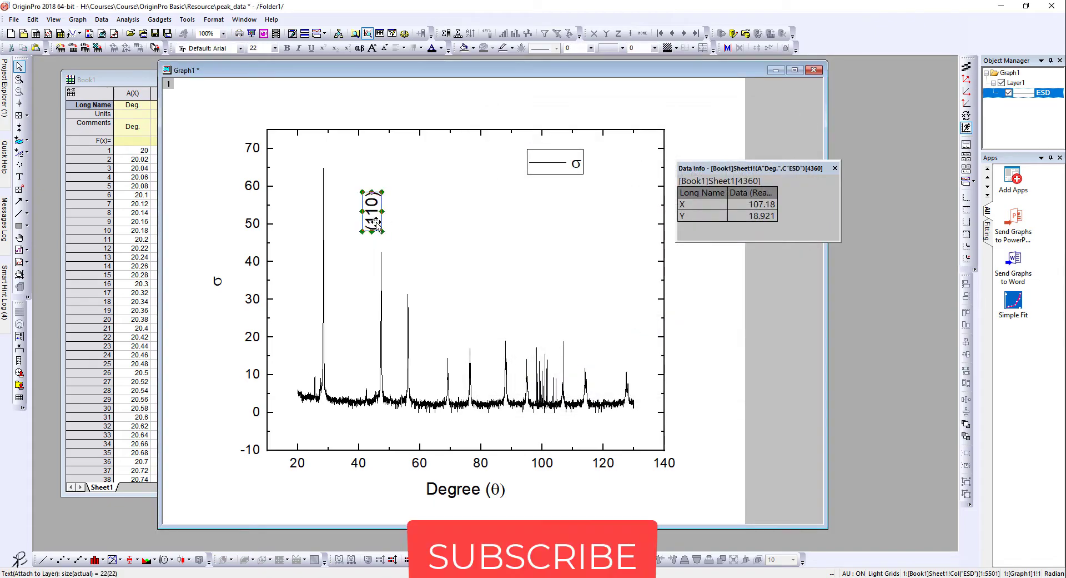
Step: Move the rotated (110) label down so that it sits just above the tip of the second-tallest peak
left_click_drag(380, 216, 380, 232)
left_click(422, 236)
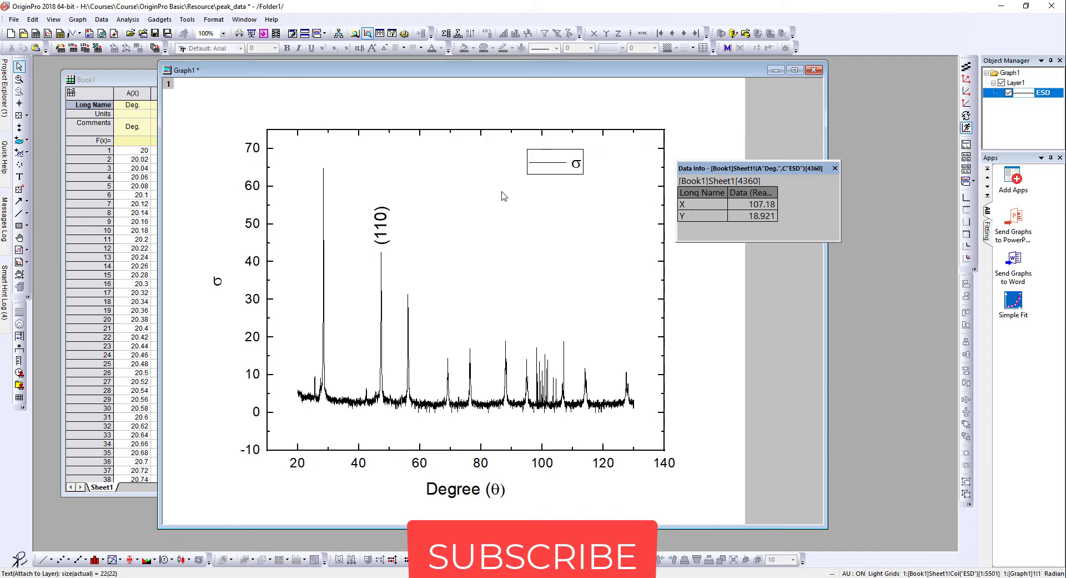
Step: Set the font size of the (110) label to 16 and realign the label centrally above its peak
left_click(381, 228)
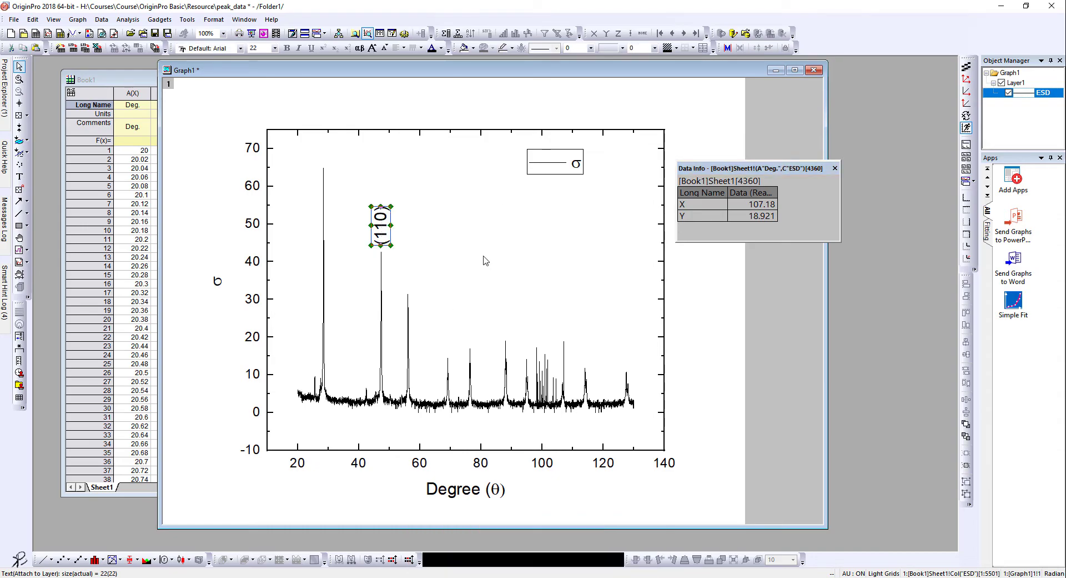
left_click(241, 48)
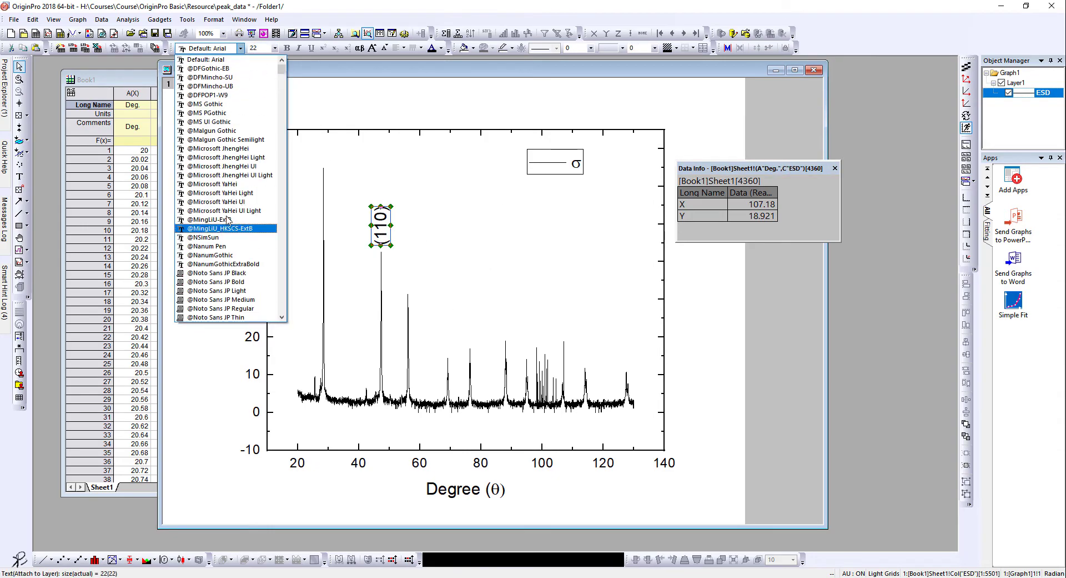
left_click(274, 49)
left_click(274, 48)
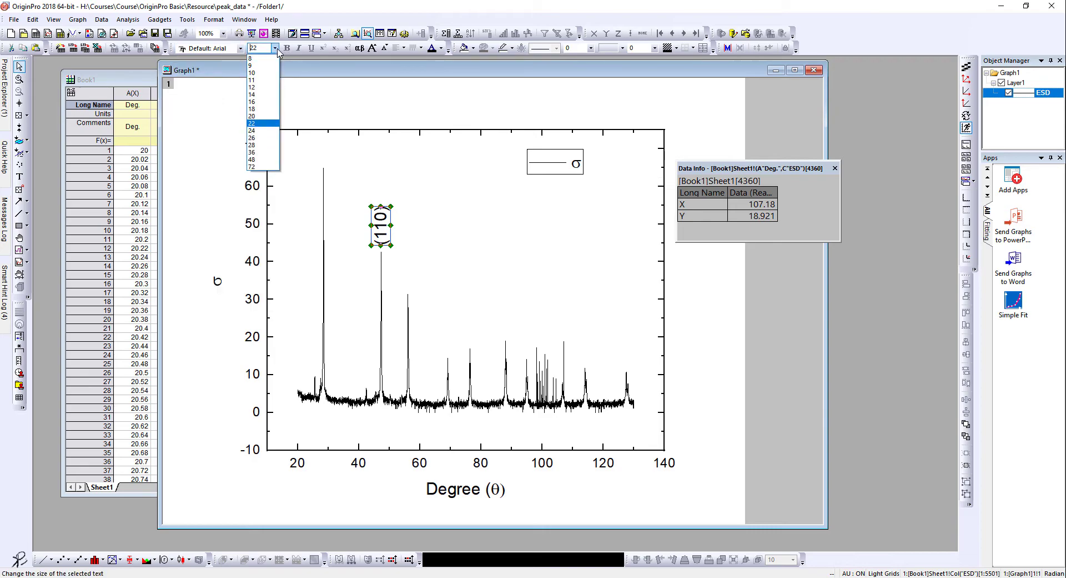
left_click(262, 102)
left_click(450, 249)
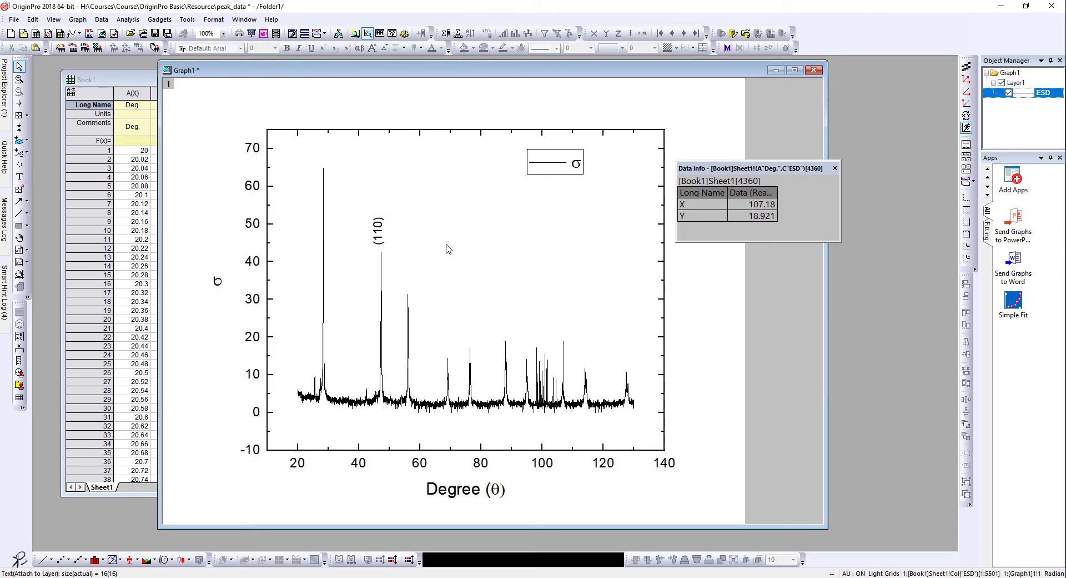
left_click(386, 226)
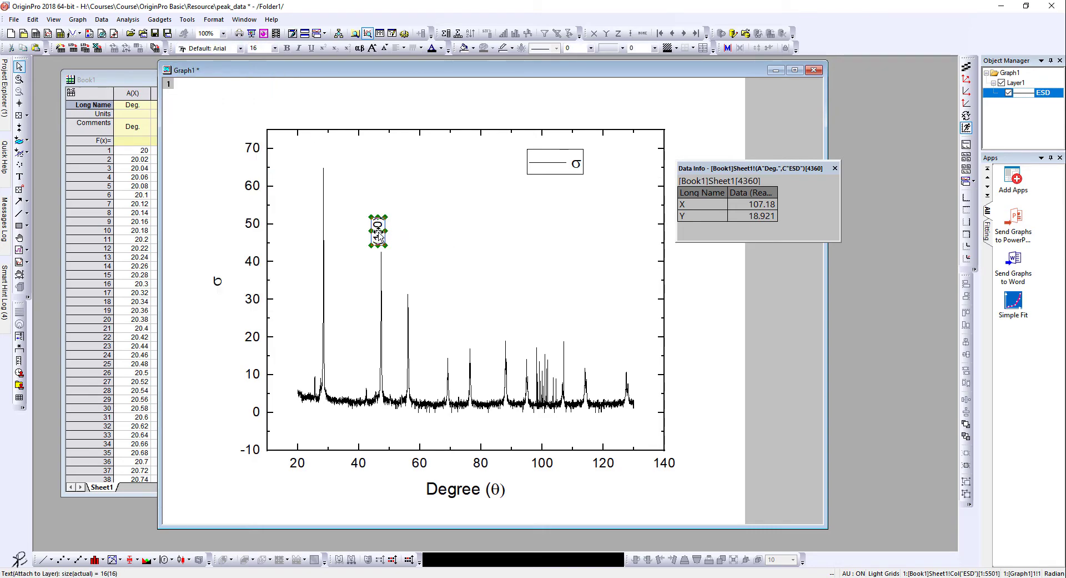
left_click(428, 238)
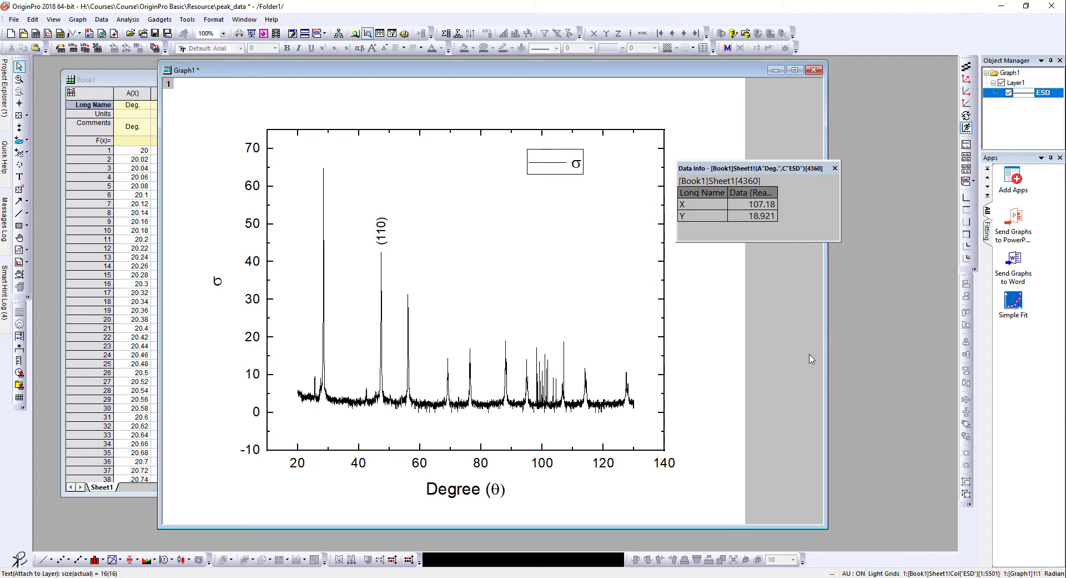